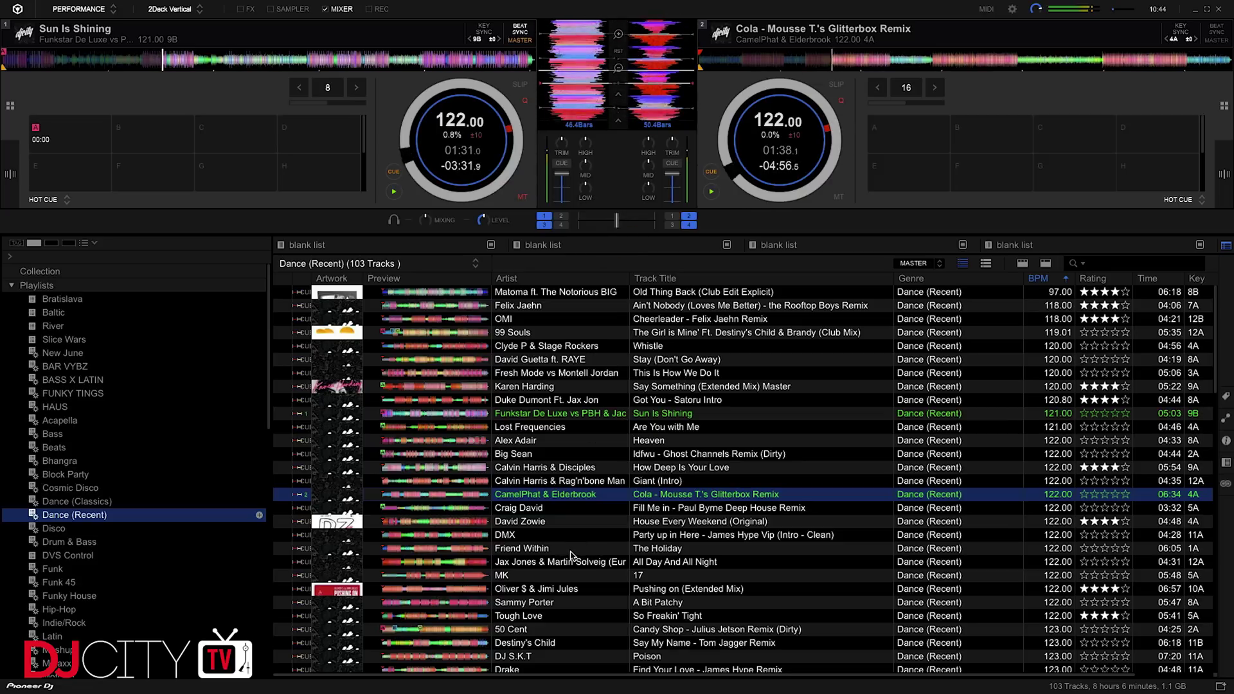
- Pick Candy Shop in Dance (Recent), cue deck 1, and load Candy Shop onto it
key("Down")
key("Down")
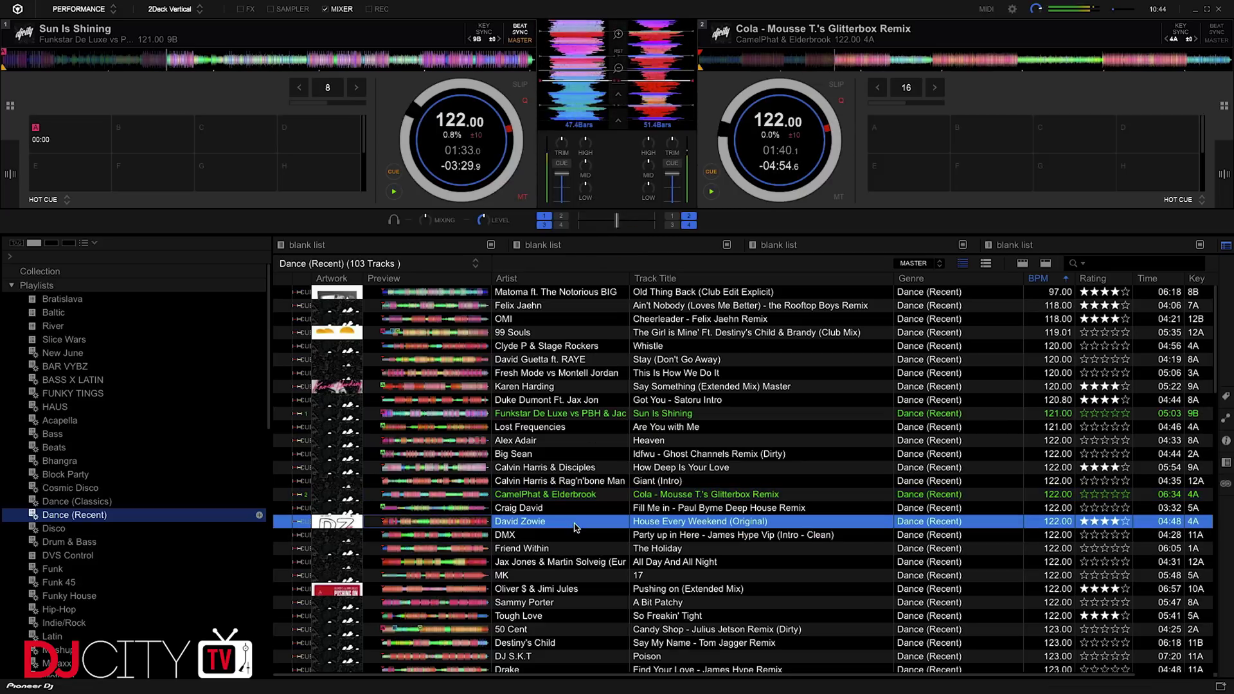
key("Up")
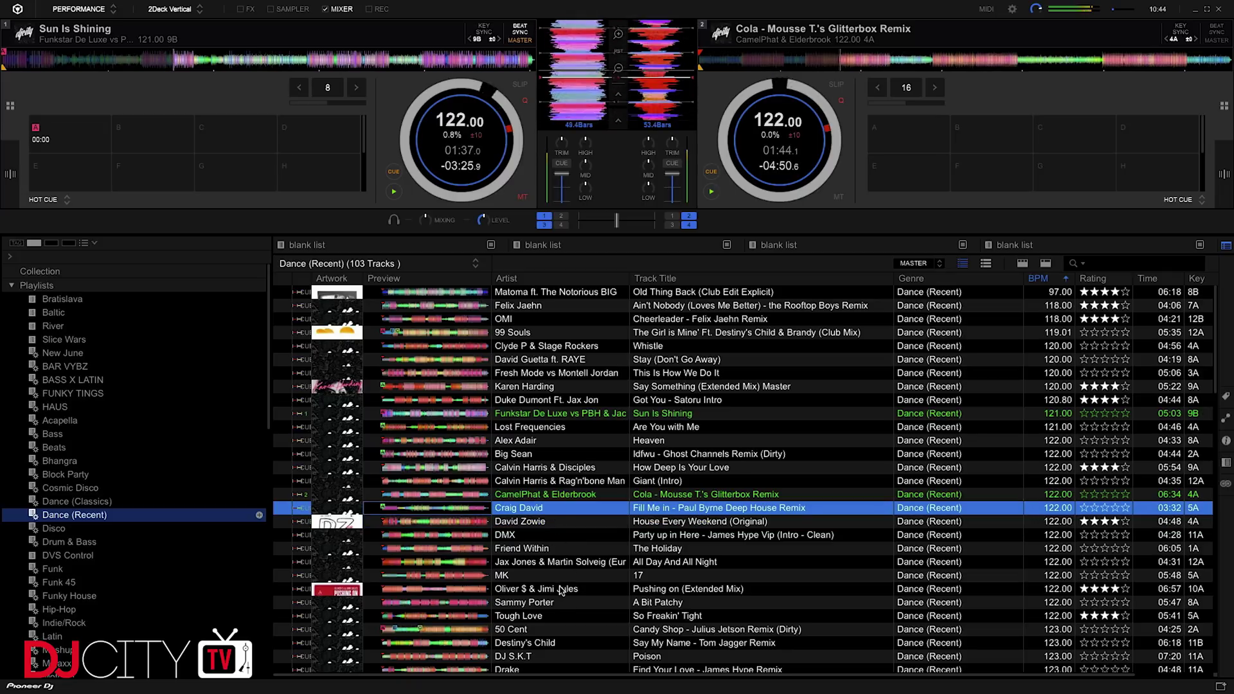
left_click(570, 630)
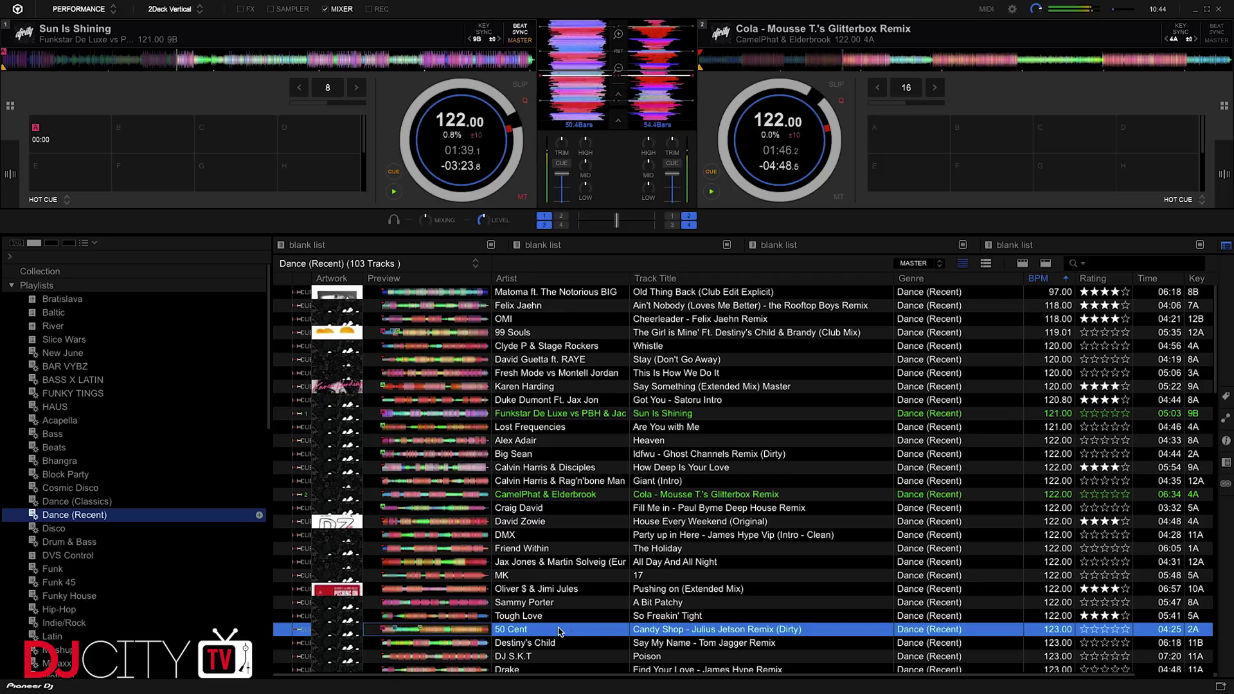
left_click(393, 175)
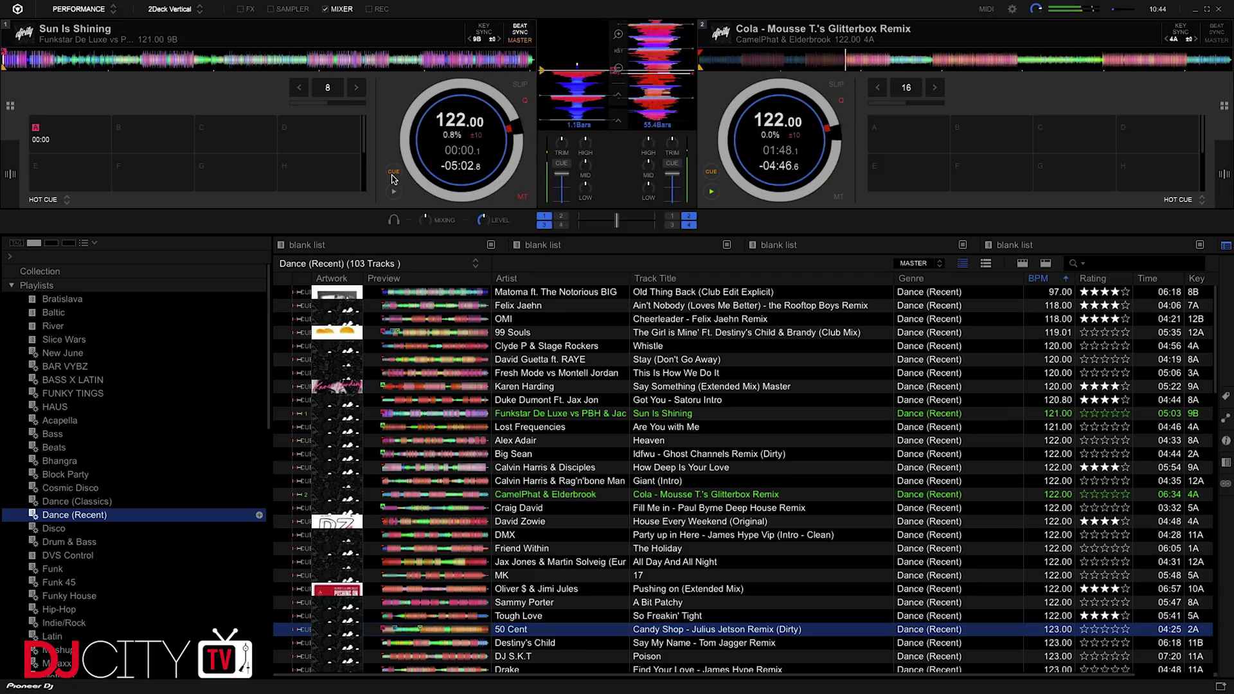
left_click_drag(607, 633, 477, 127)
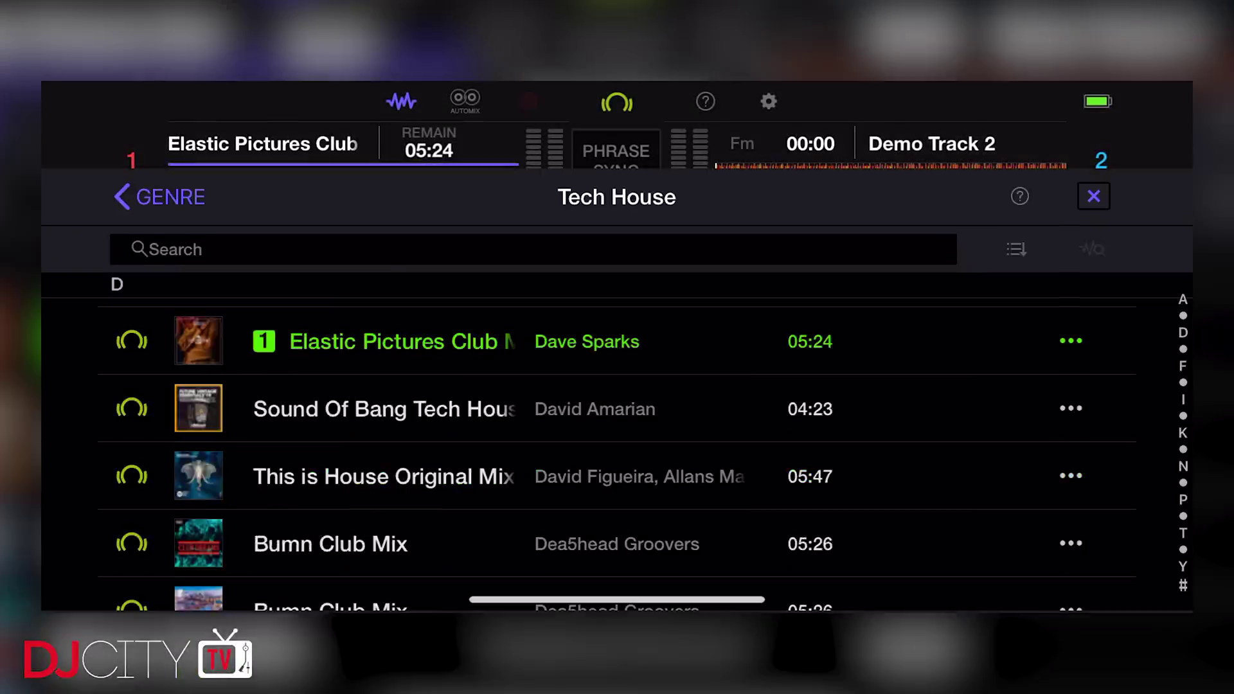
- Scroll the Tech House genre list and load Looping Lou Original Mix onto deck 1
scroll(617, 367, "down", 2)
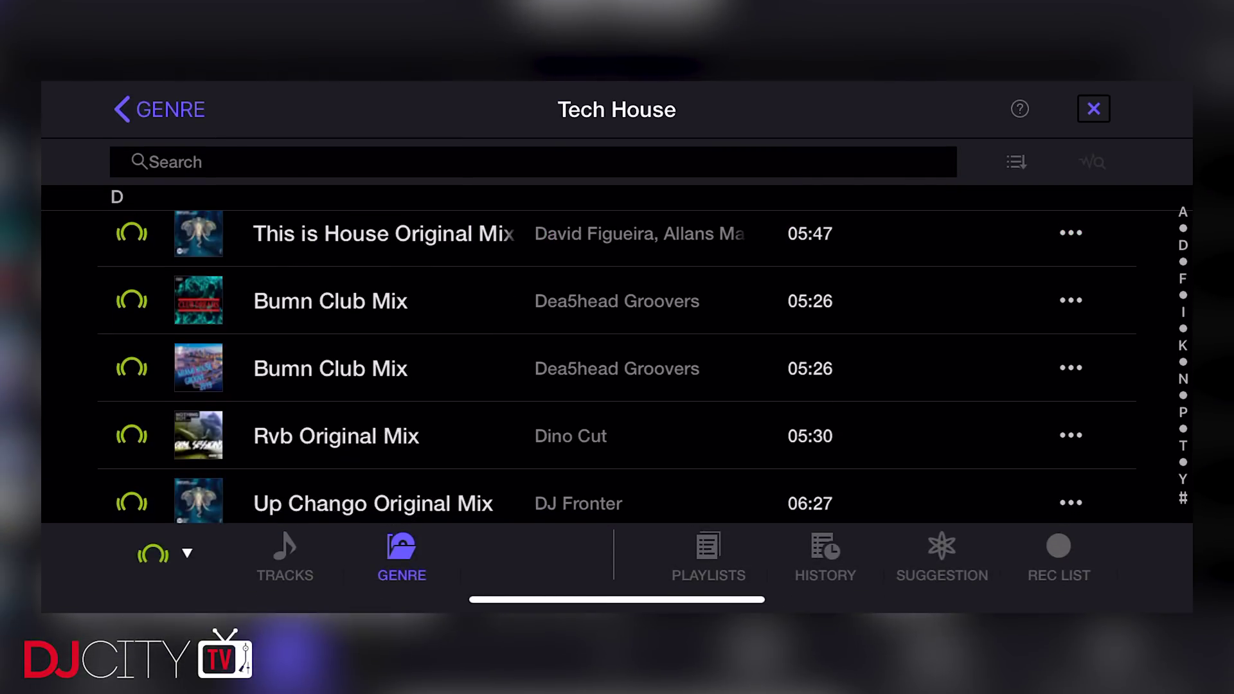
scroll(617, 367, "down", 3)
scroll(617, 366, "down", 4)
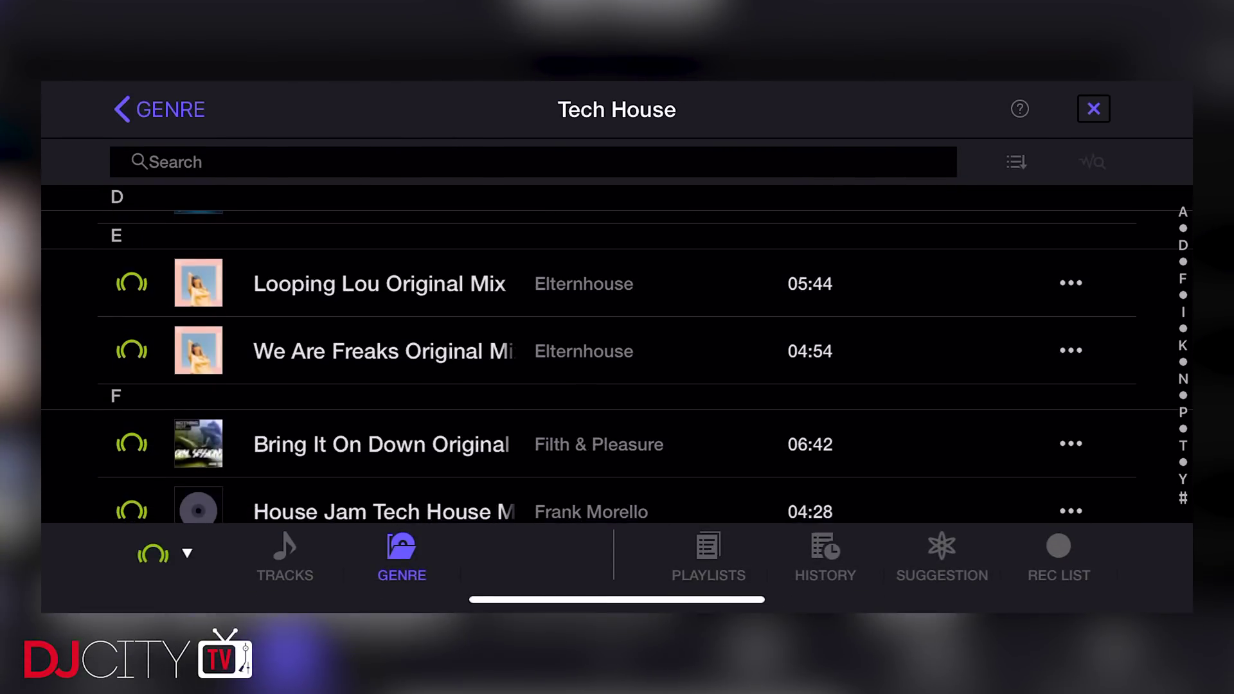
left_click(341, 283)
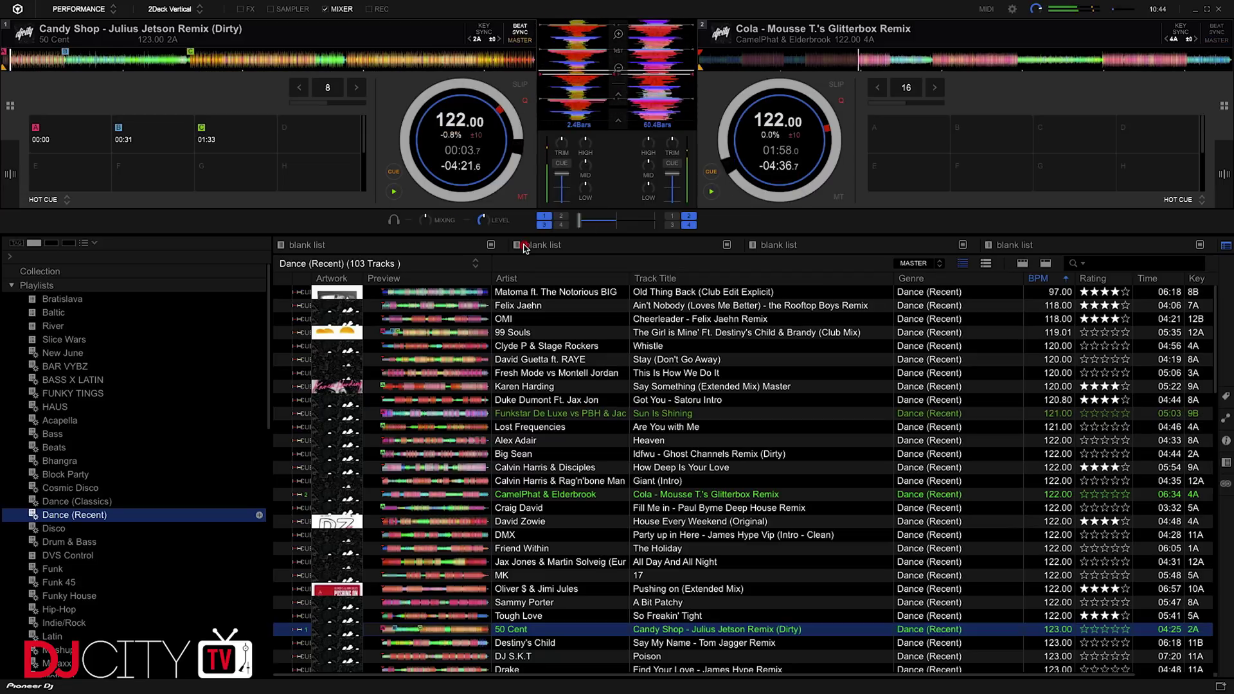
- Slide the crossfader toward deck 2 and switch to the 2Deck Horizontal layout
mouse_move(616, 219)
left_mouse_down()
mouse_move(646, 231)
mouse_move(619, 232)
left_mouse_up()
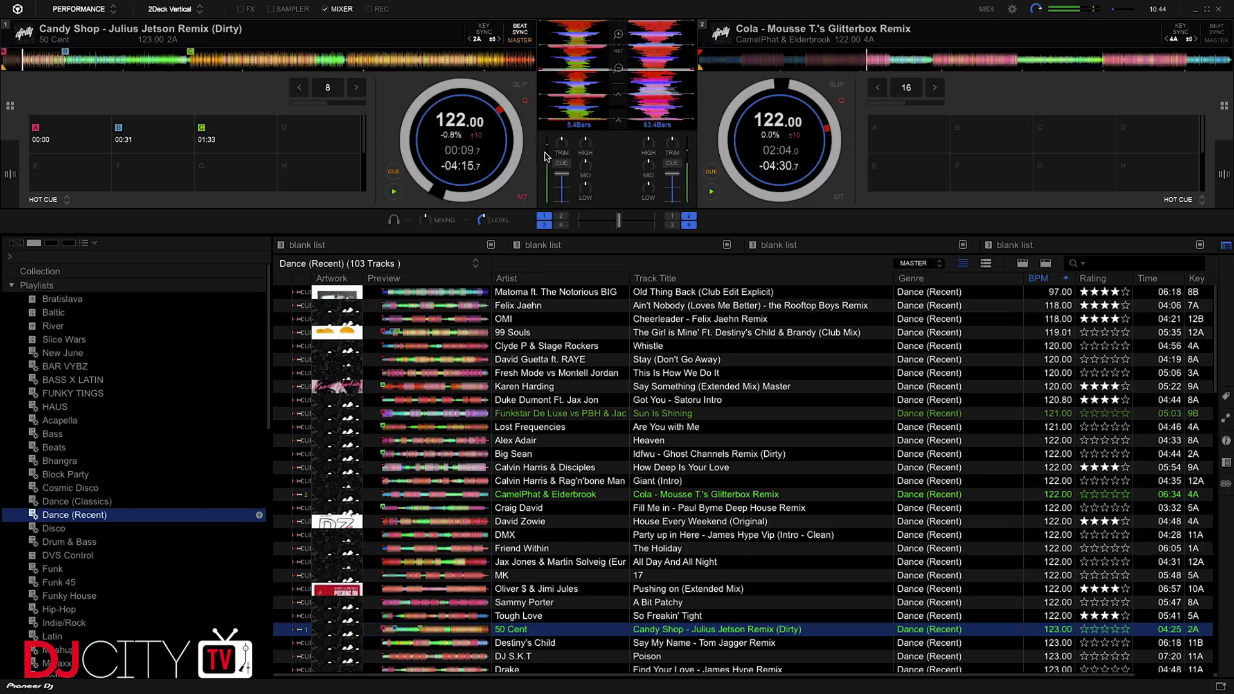
left_click(186, 24)
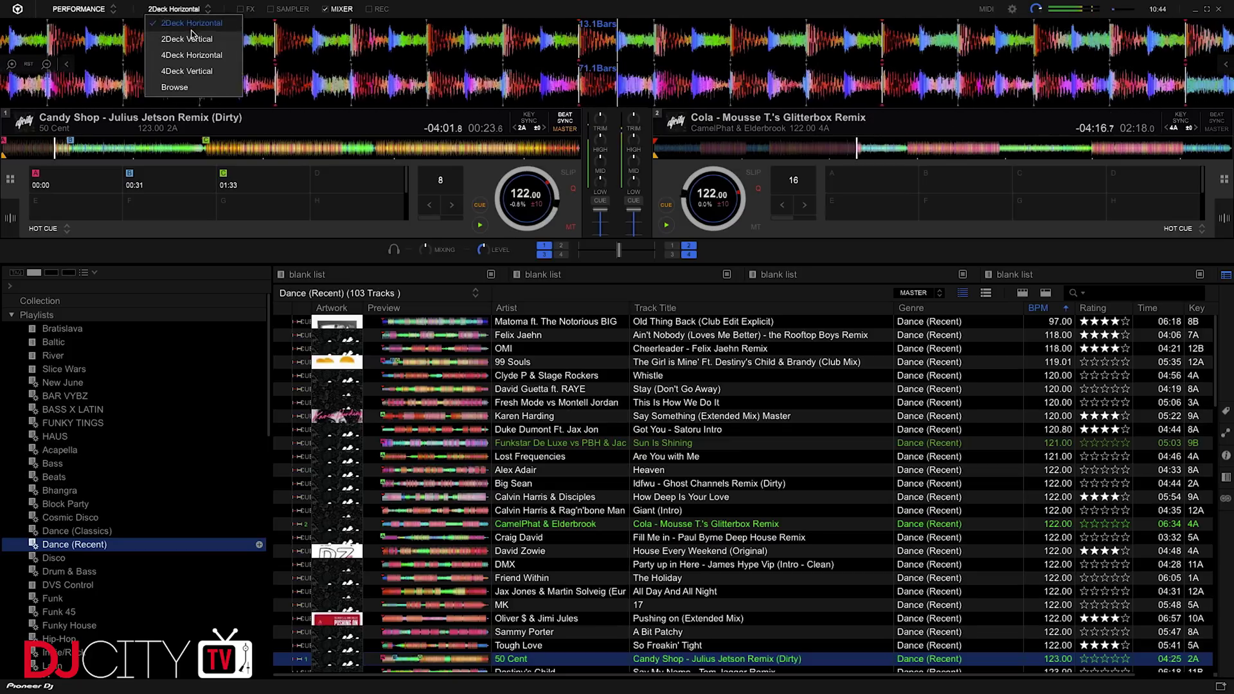
- Use 4Deck Horizontal (Ctrl+4), loading Say My Name on deck 3 and Find Your Love on deck 4
key("ctrl+4")
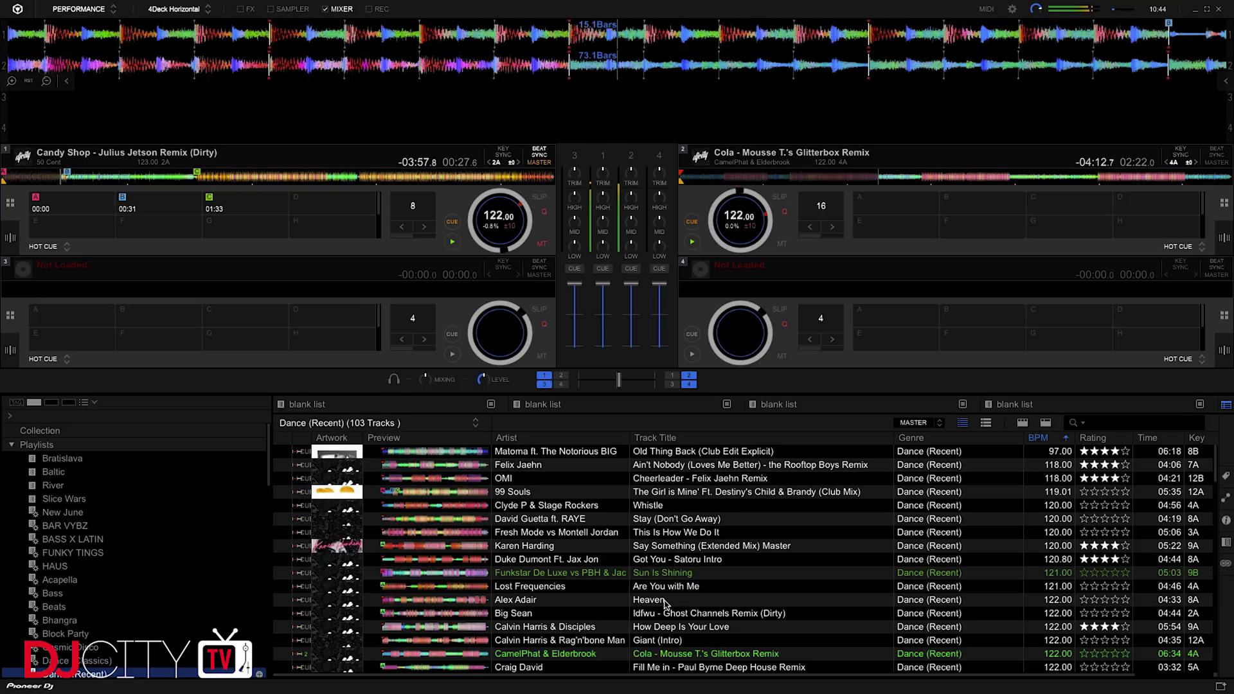
scroll(709, 612, "down", 5)
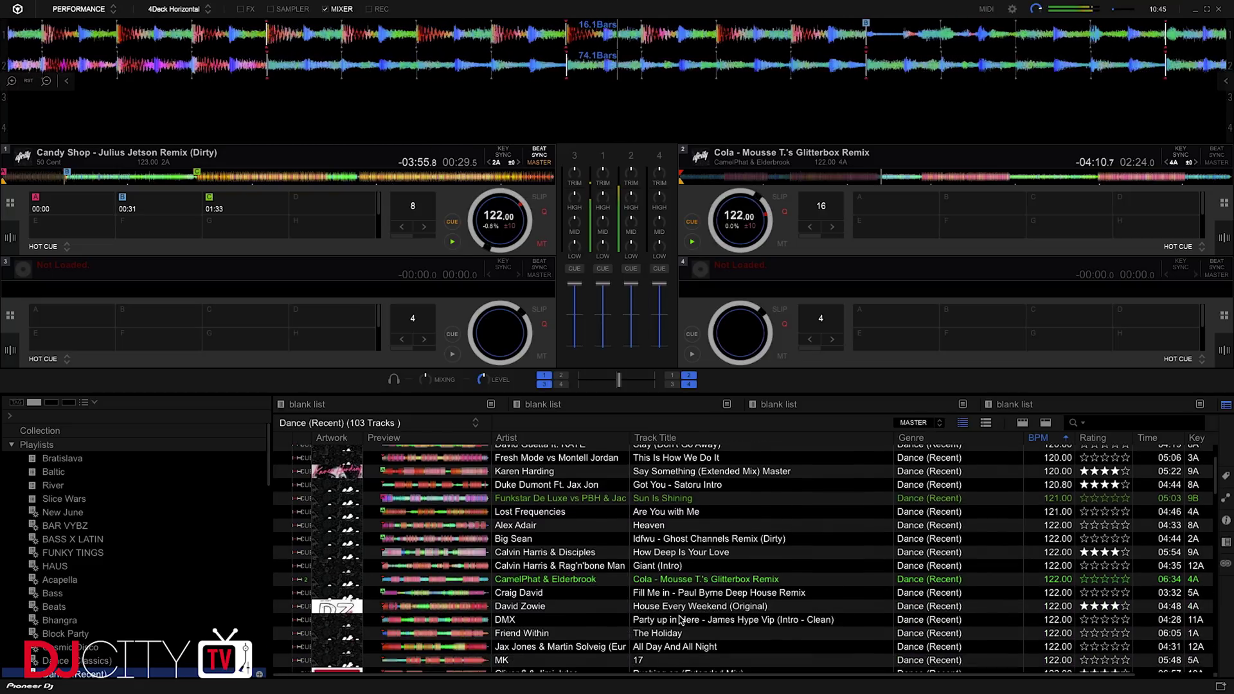
scroll(680, 620, "down", 10)
left_click_drag(669, 594, 532, 270)
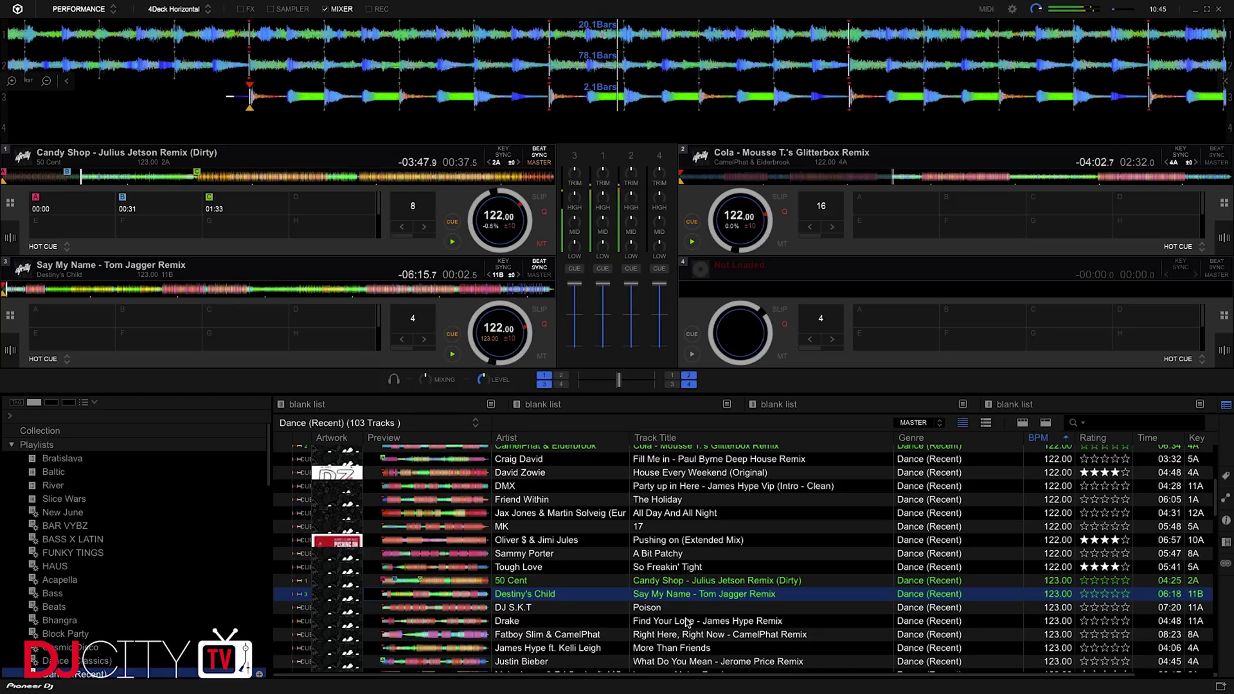
left_click_drag(682, 622, 742, 342)
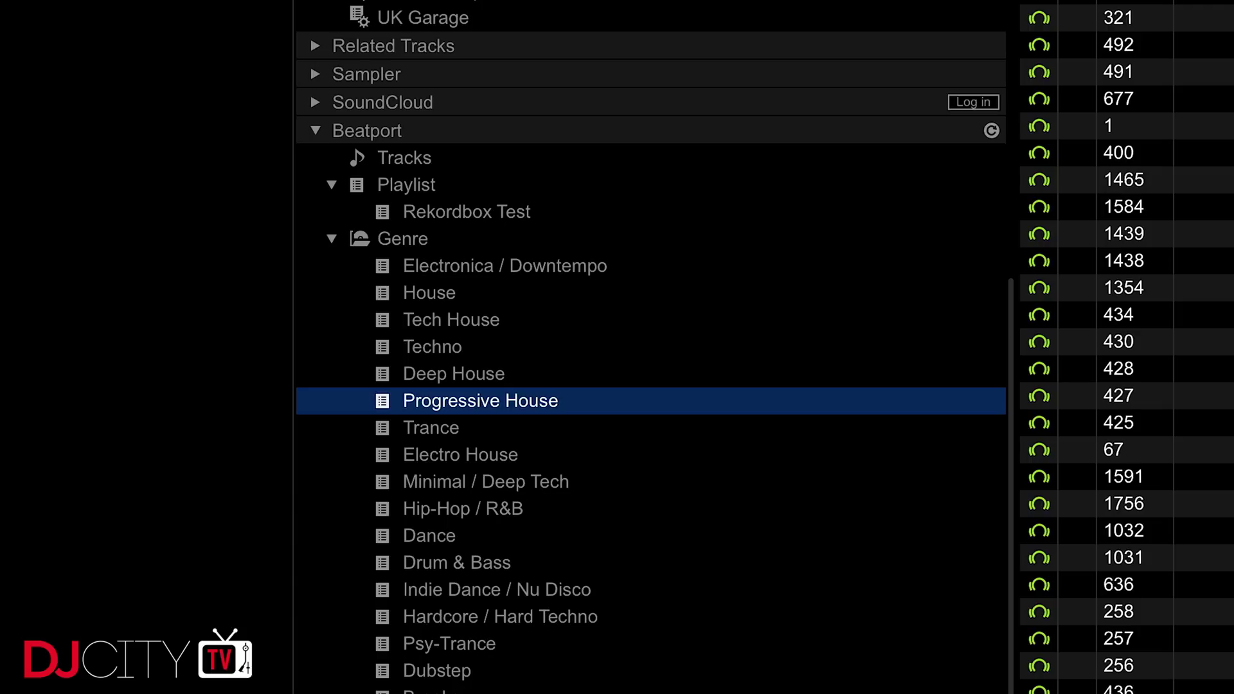
- Scroll the Tech House list and load Sunflow (track 648) onto deck 2
scroll(1124, 347, "down", 20)
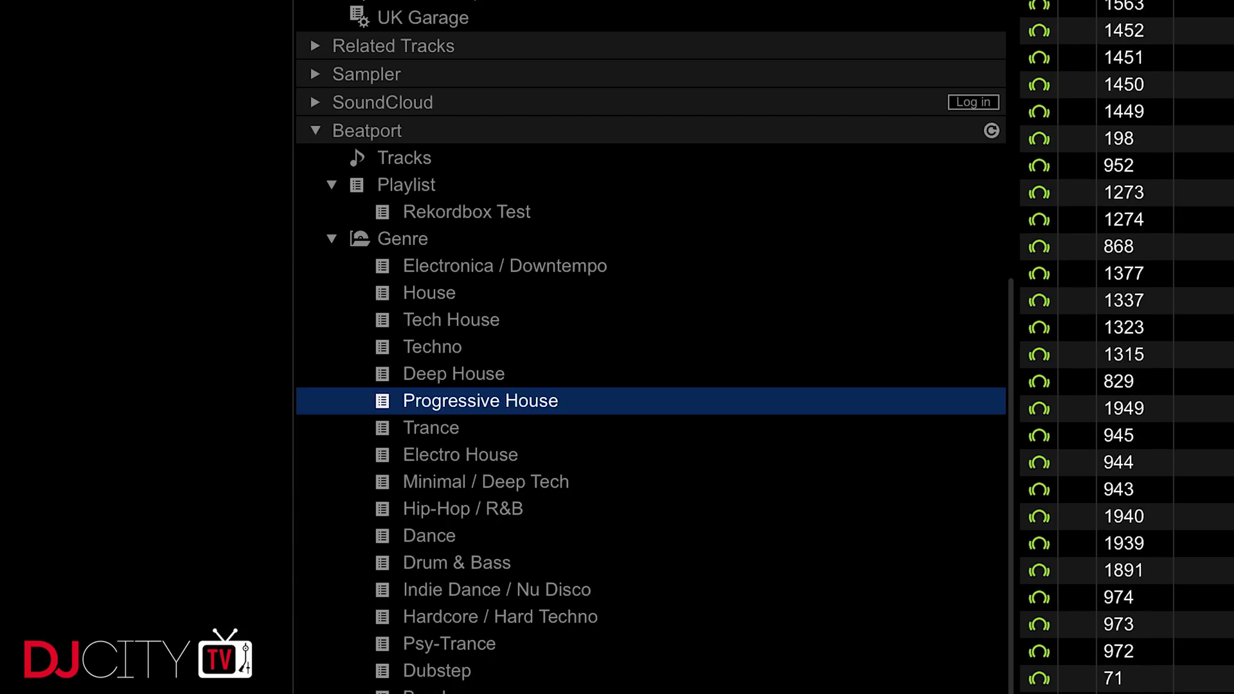
scroll(1124, 347, "down", 20)
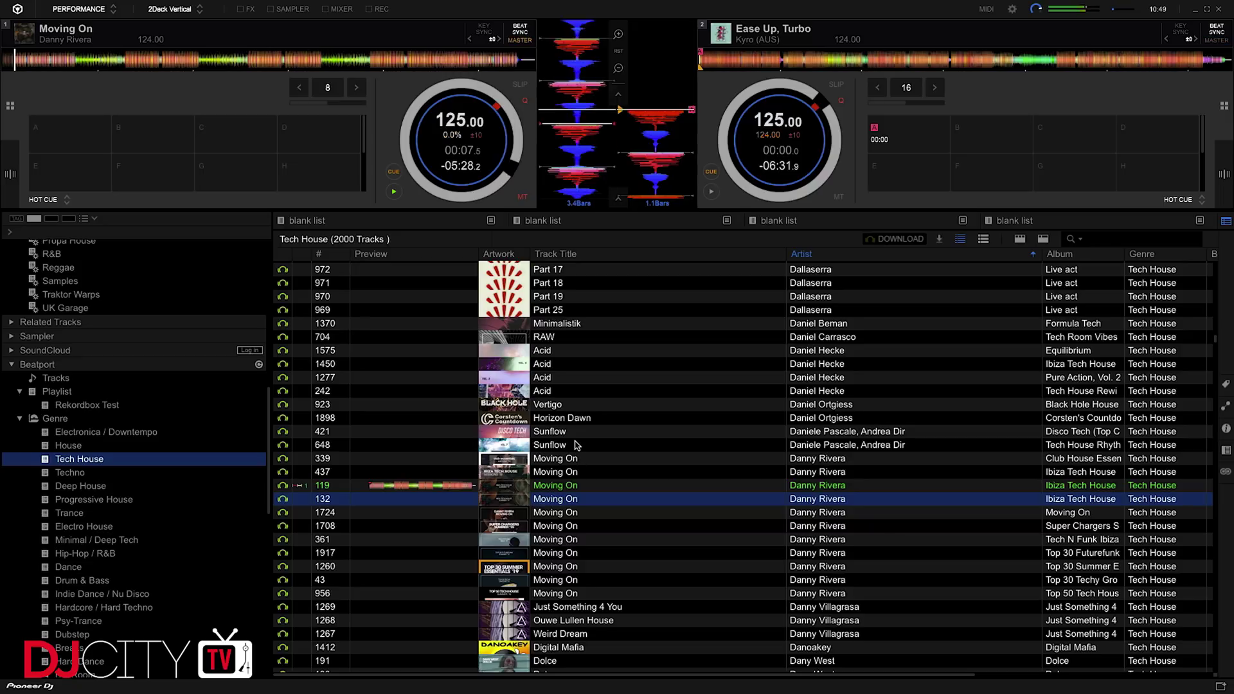
left_click(577, 445)
left_click_drag(577, 444, 815, 132)
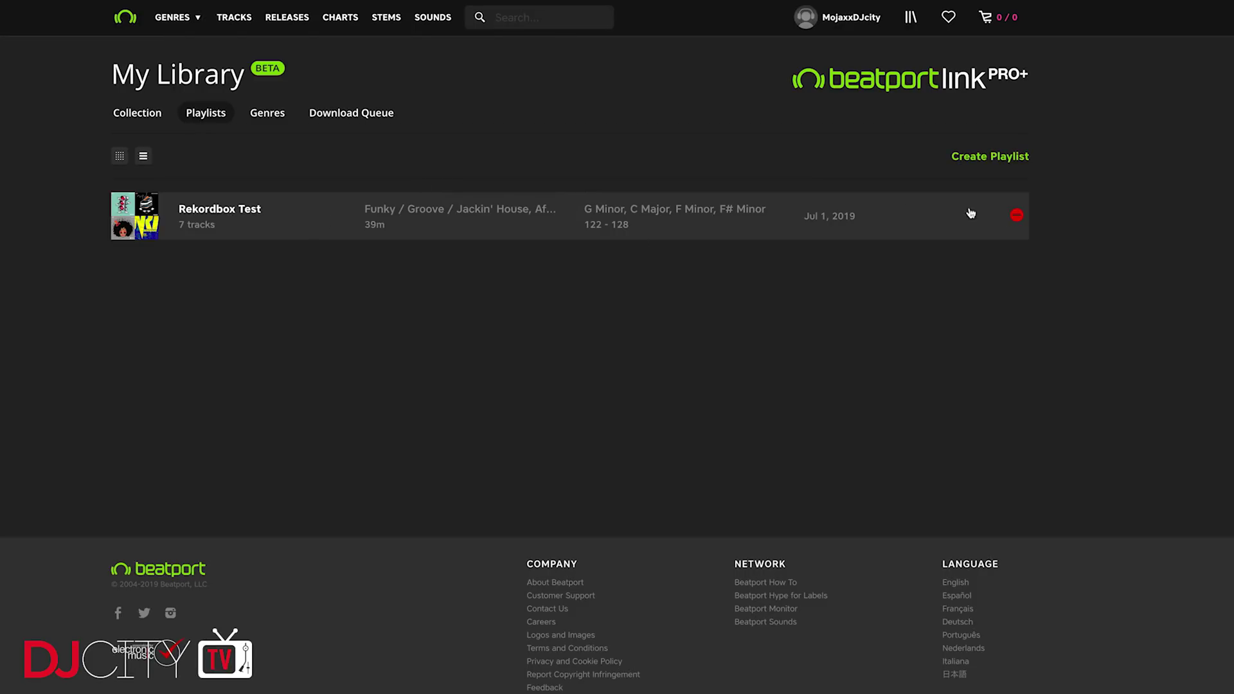
- Open the Rekordbox Test playlist's details under Beatport's My Library > Playlists
left_click(297, 224)
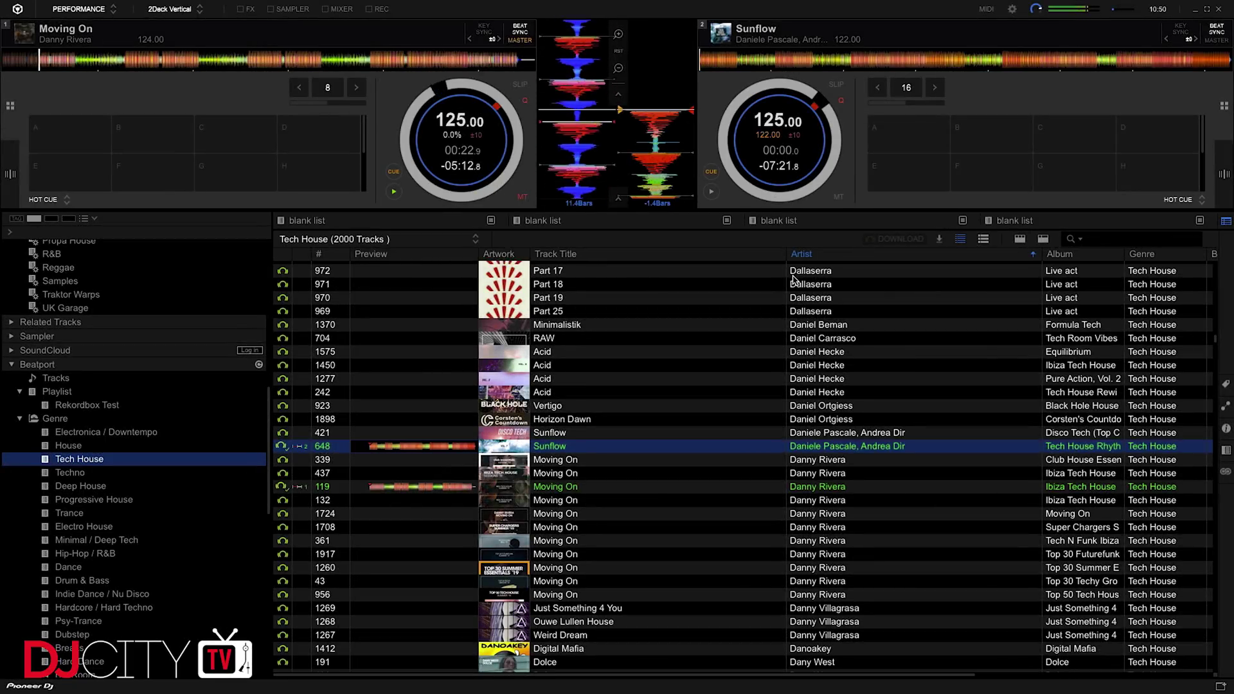
left_click(712, 172)
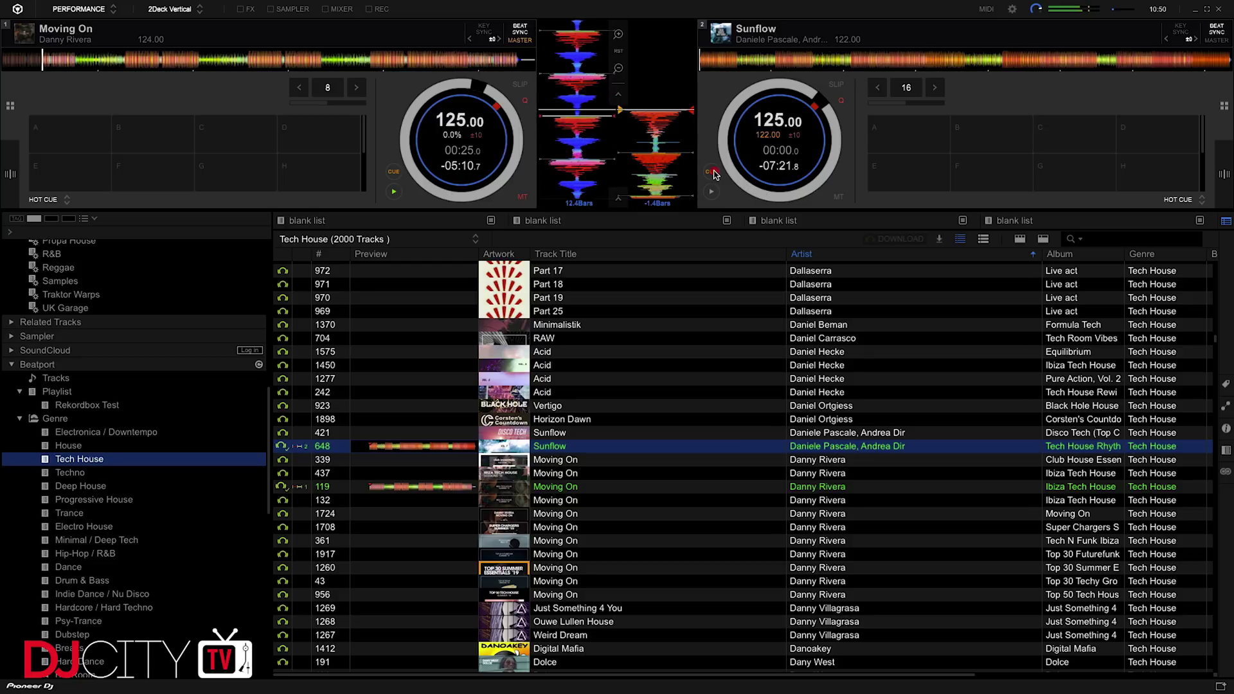
scroll(829, 254, "right", 1)
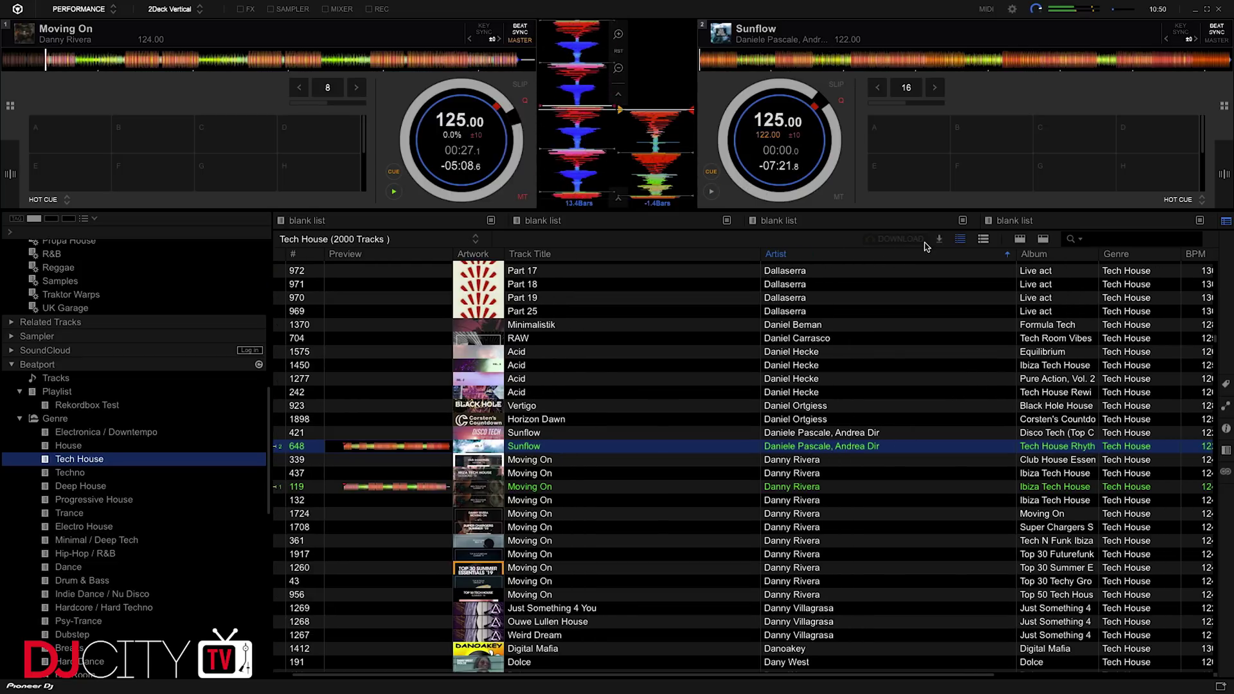
left_click(939, 240)
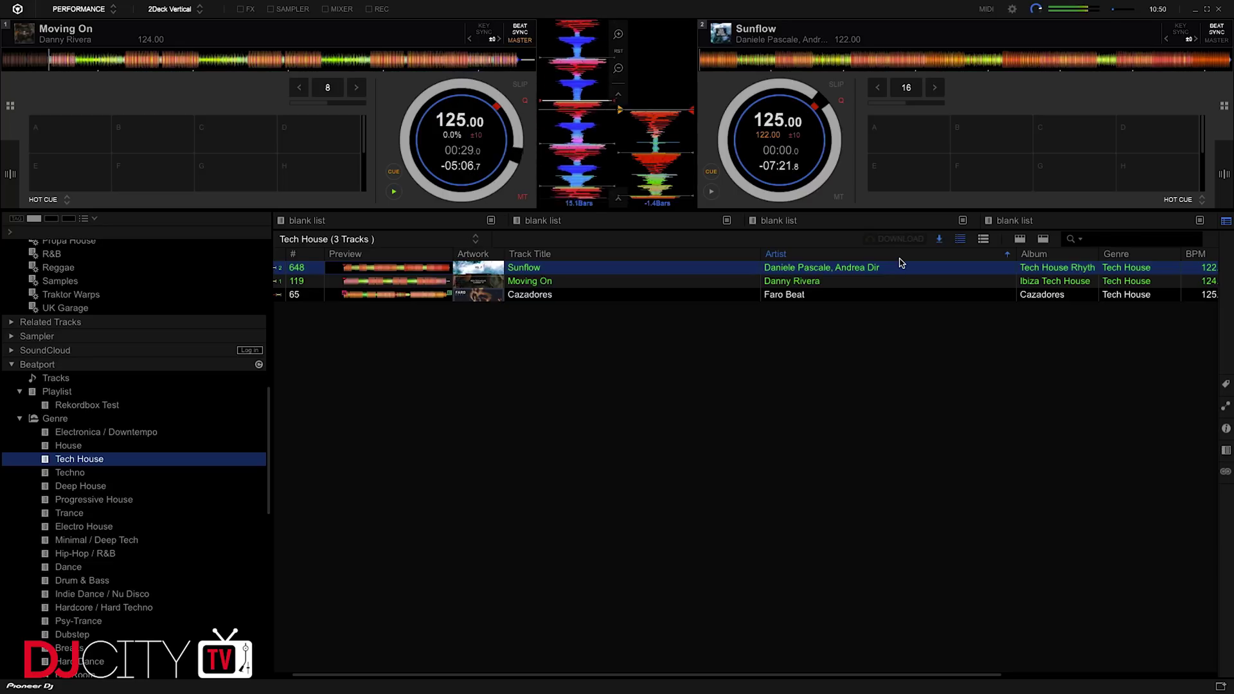
scroll(902, 262, "right", 5)
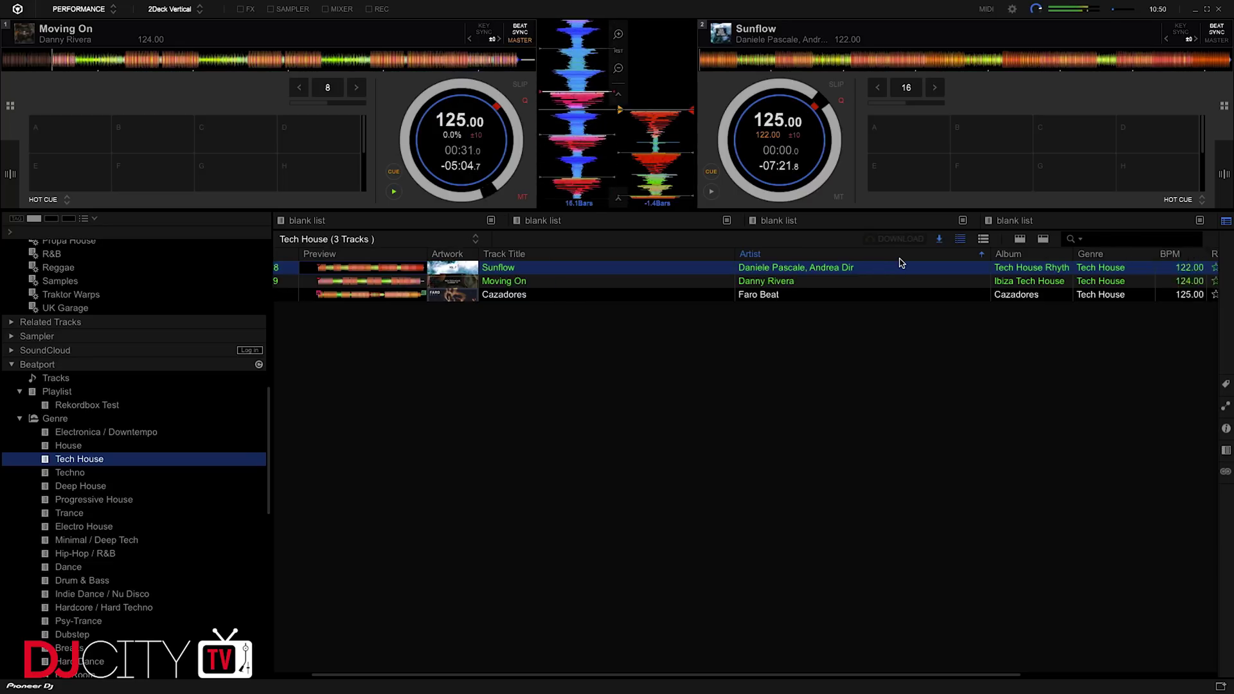
scroll(922, 254, "left", 5)
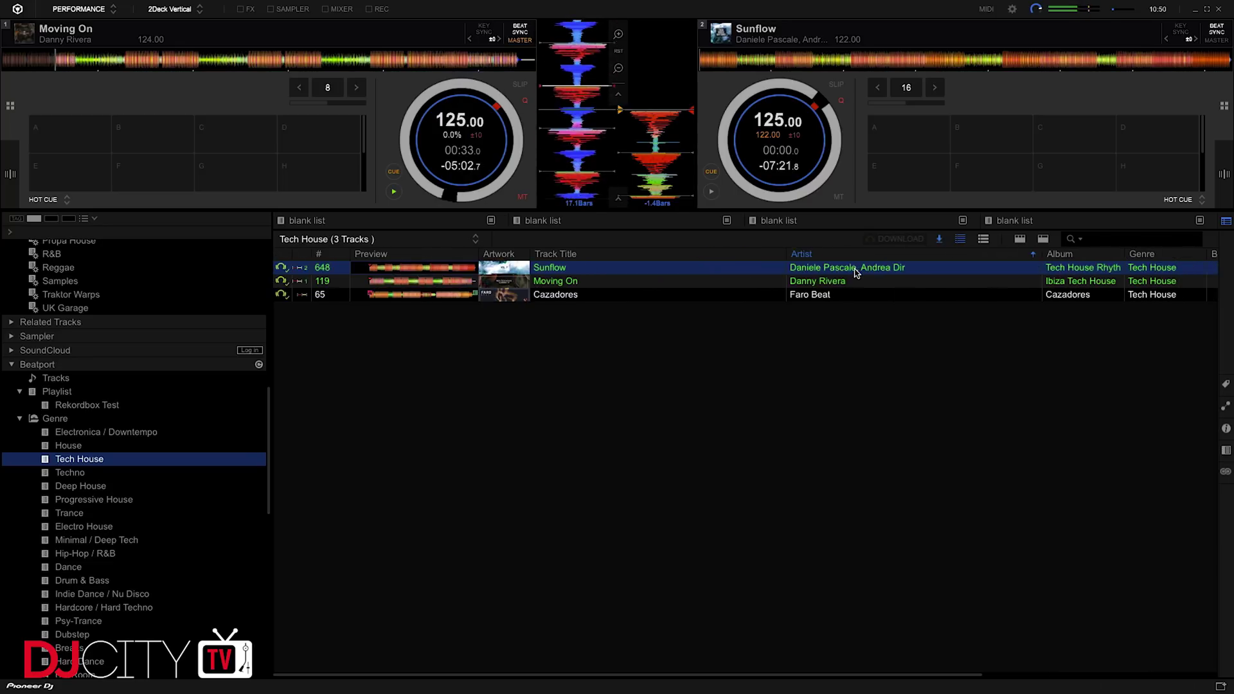
left_click(939, 240)
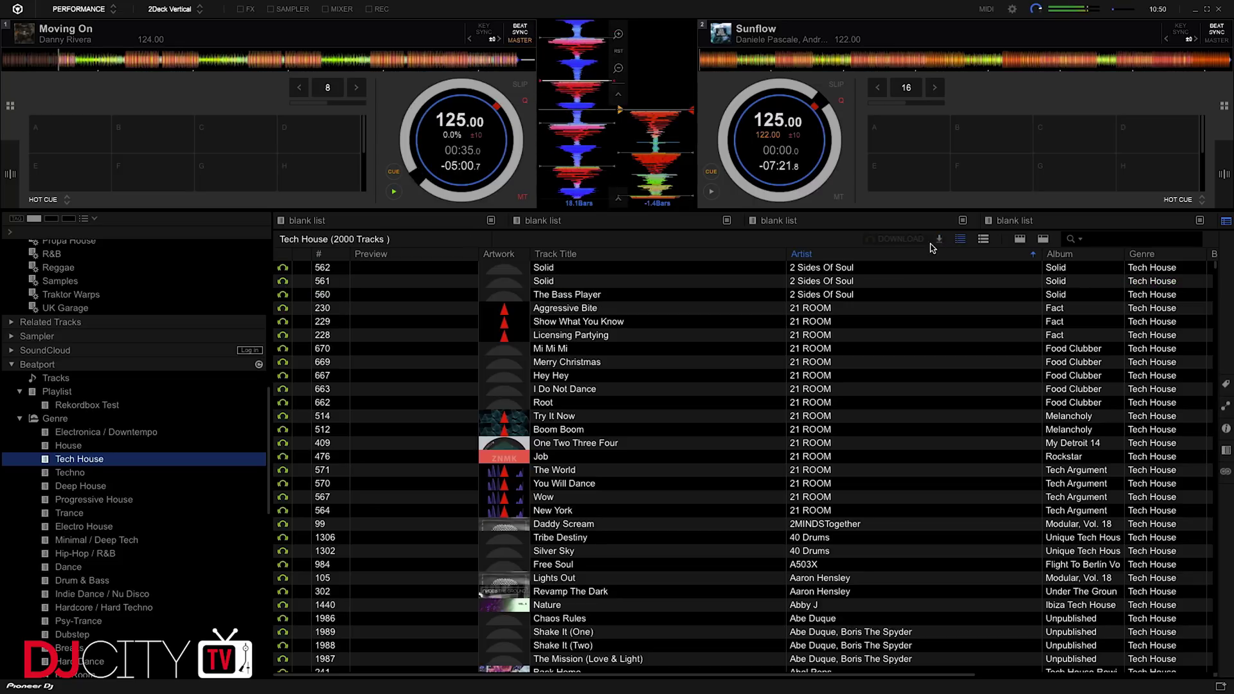
left_click(643, 335)
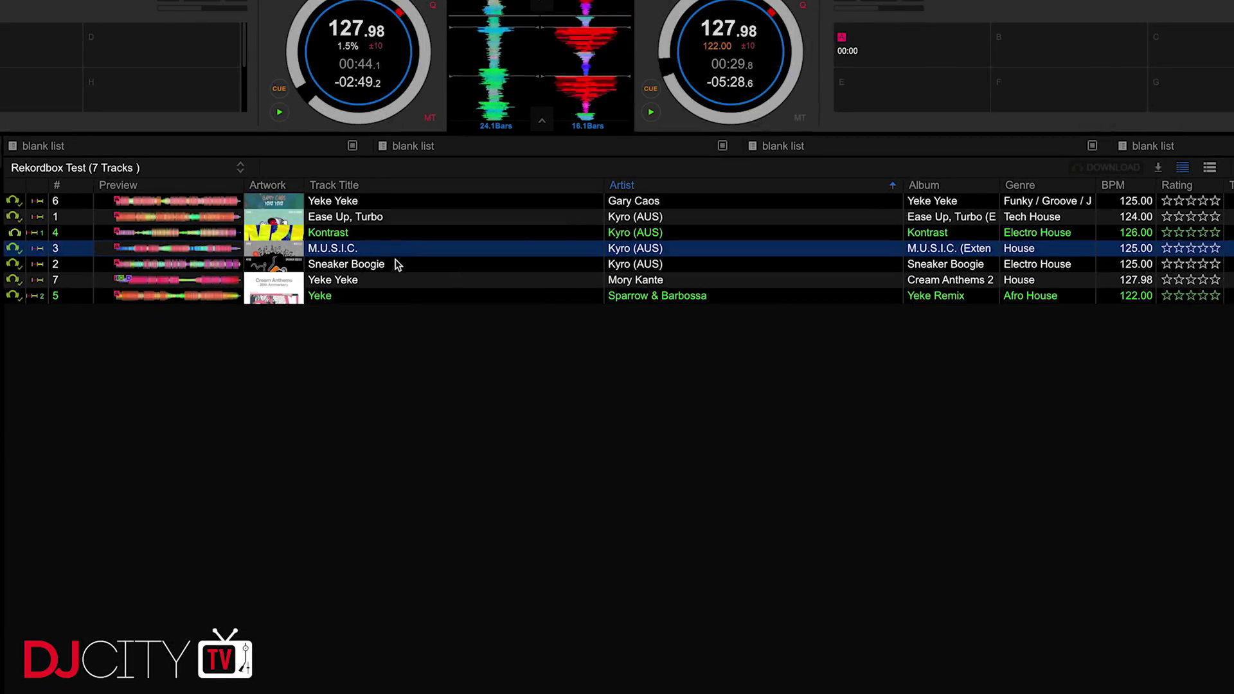
- Store Kontrast from the Rekordbox Test playlist offline and pause deck 1
left_click(402, 232)
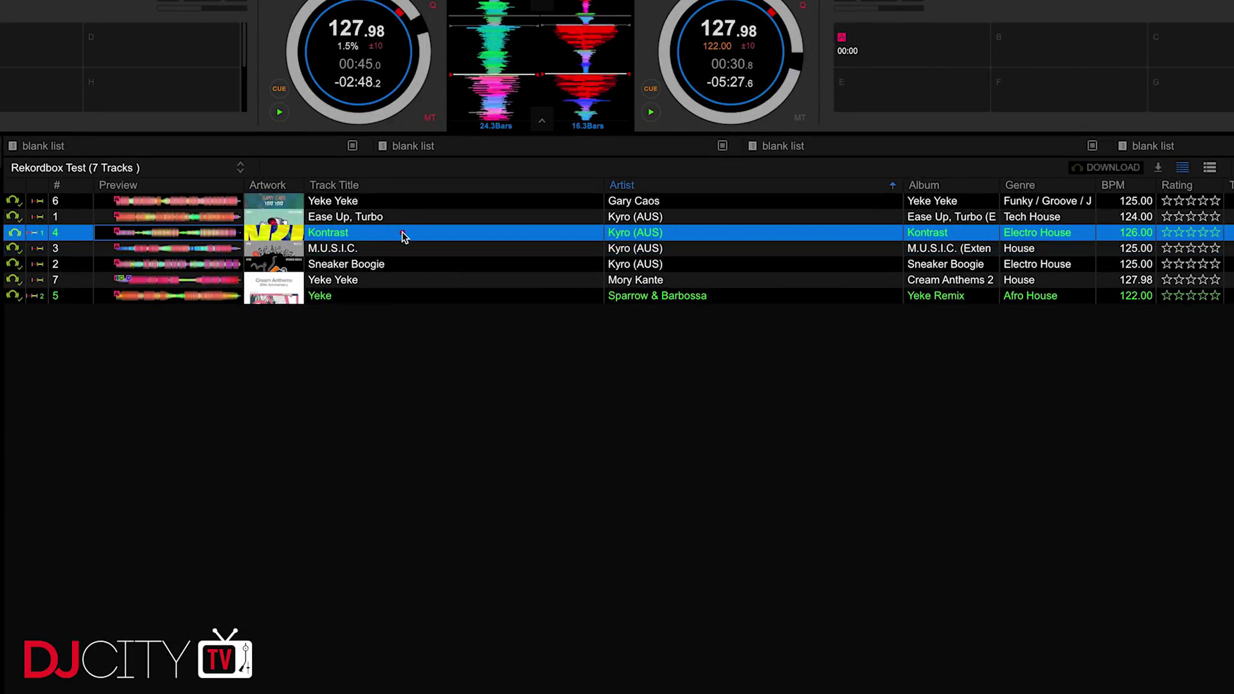
right_click(402, 232)
left_click(501, 659)
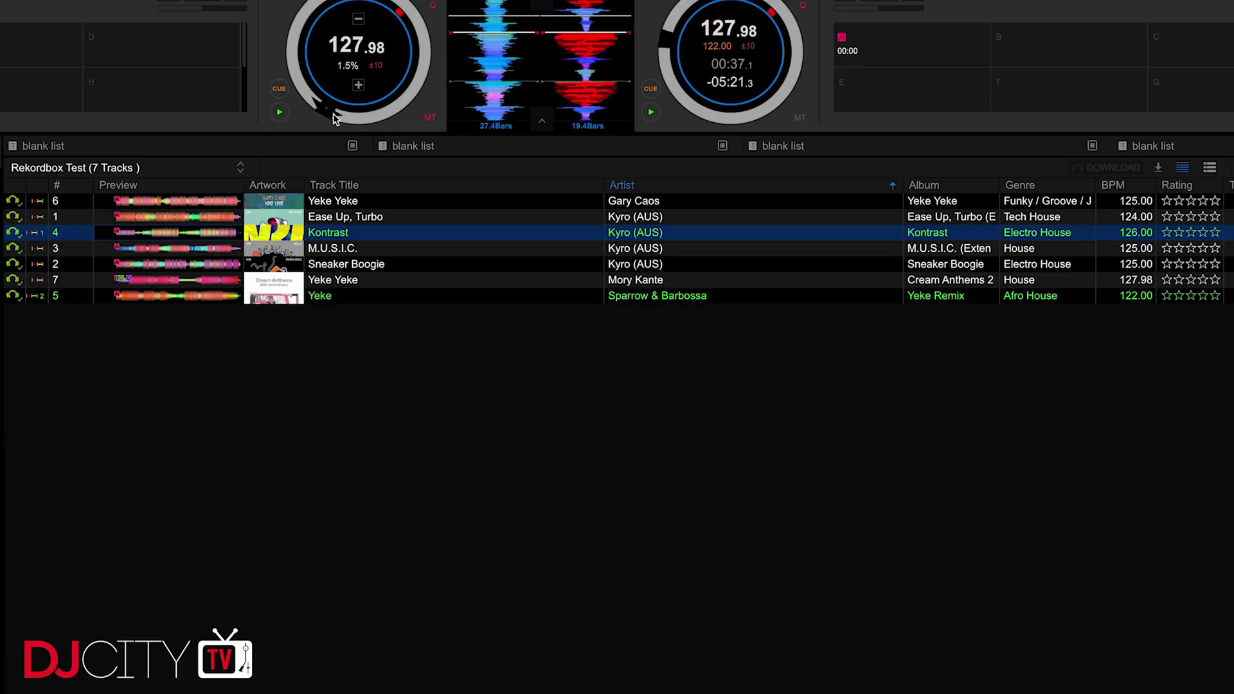
left_click(279, 113)
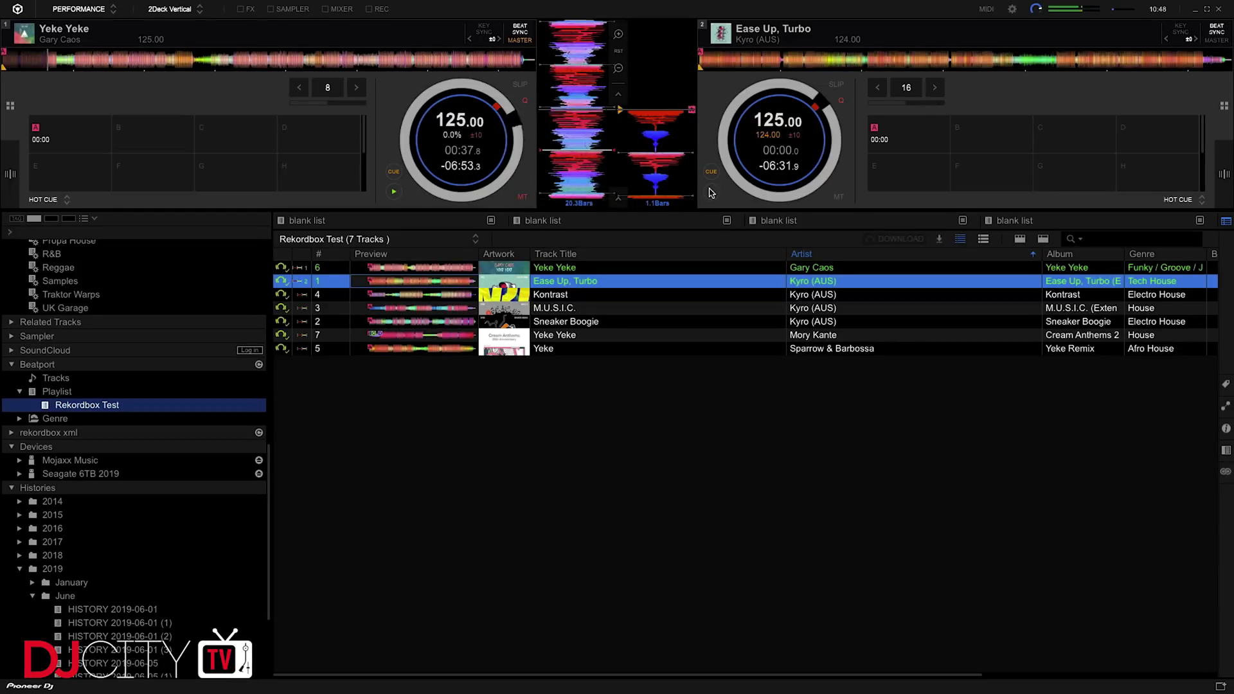
left_click(711, 191)
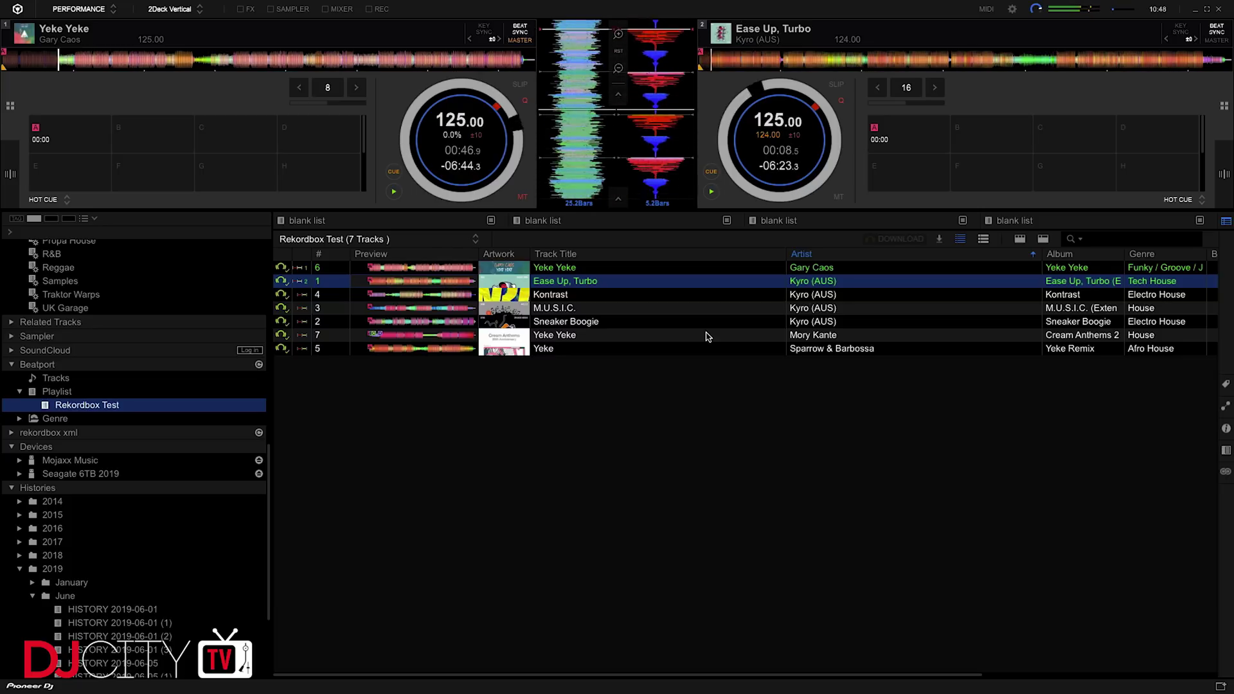
- Expand Beatport > Genre in the tree and open the Tech House playlist
left_click(20, 419)
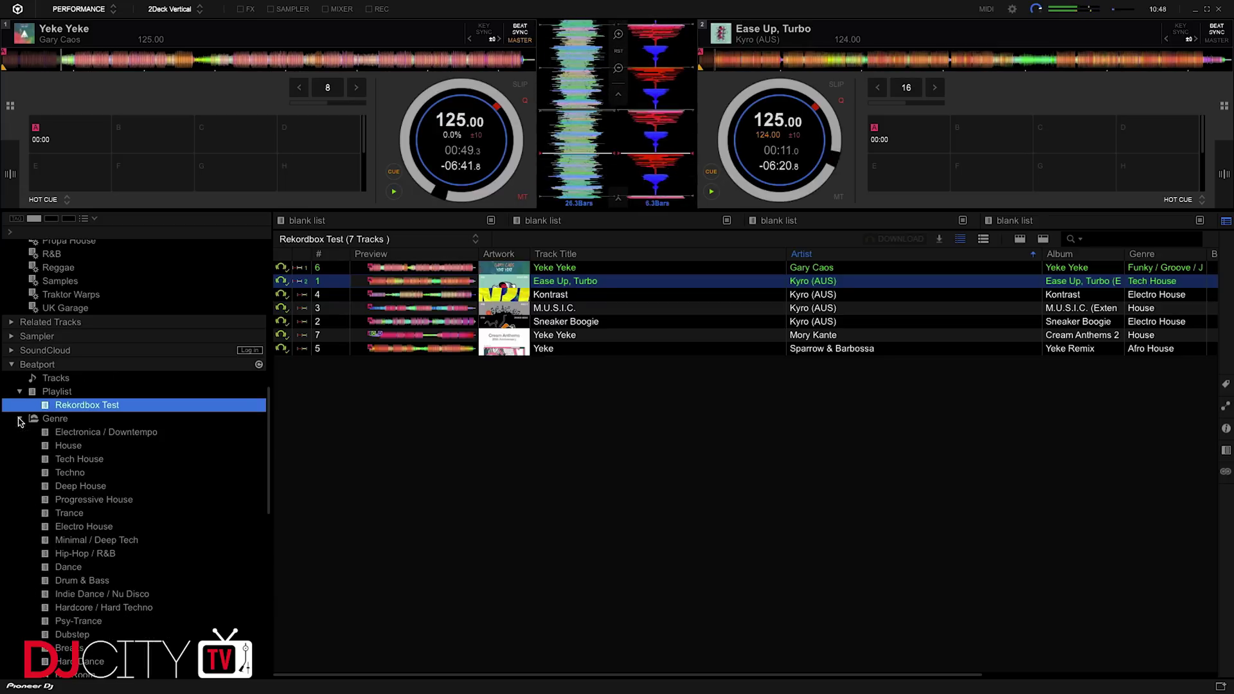
left_click(84, 460)
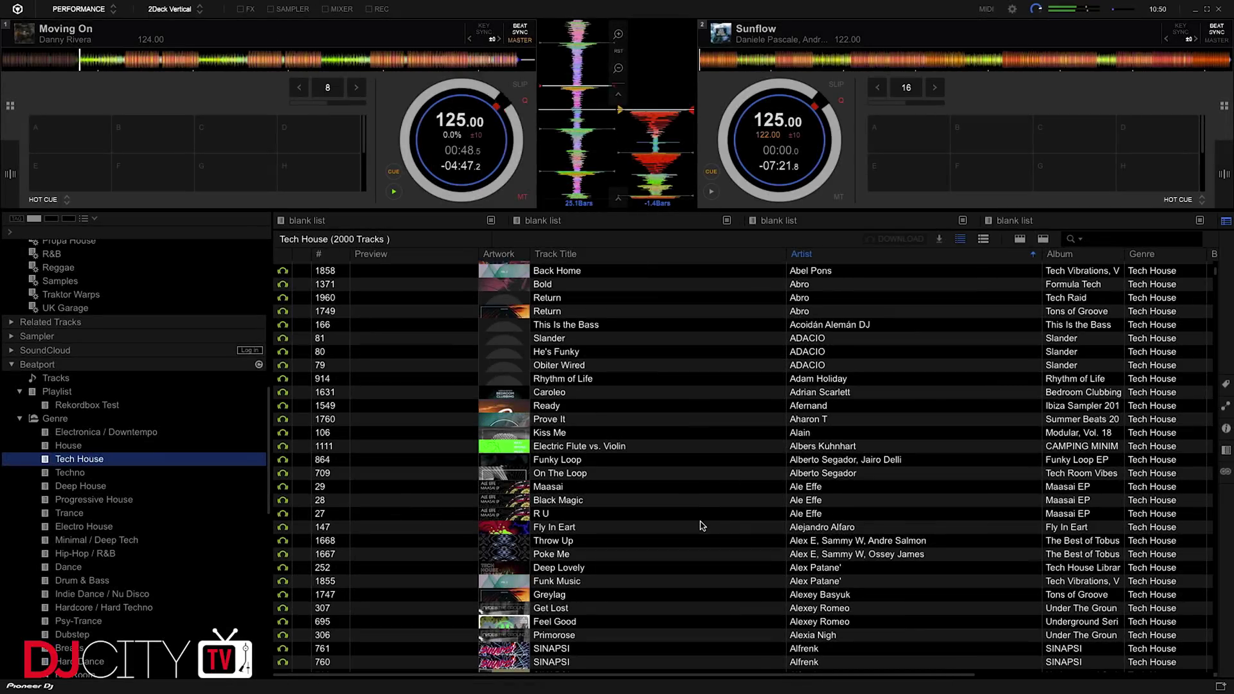
- Select Black Magic by Ale Effe and start downloading it for offline storage
left_click(705, 502)
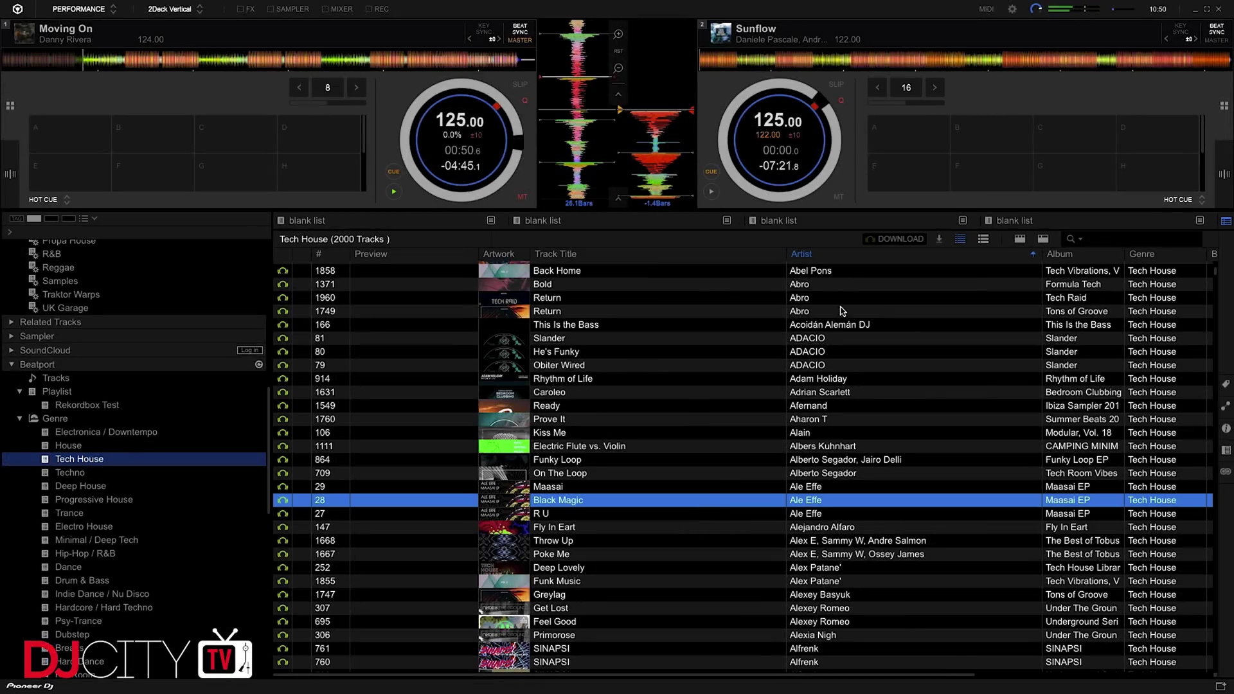
left_click(899, 241)
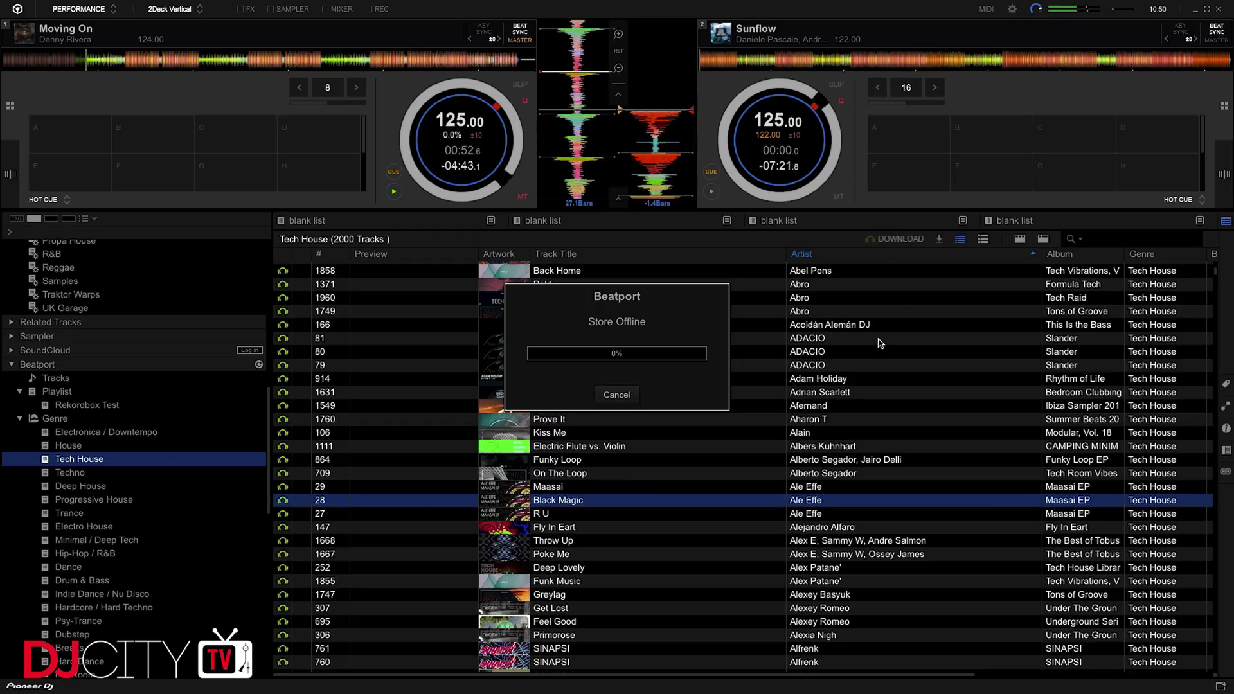